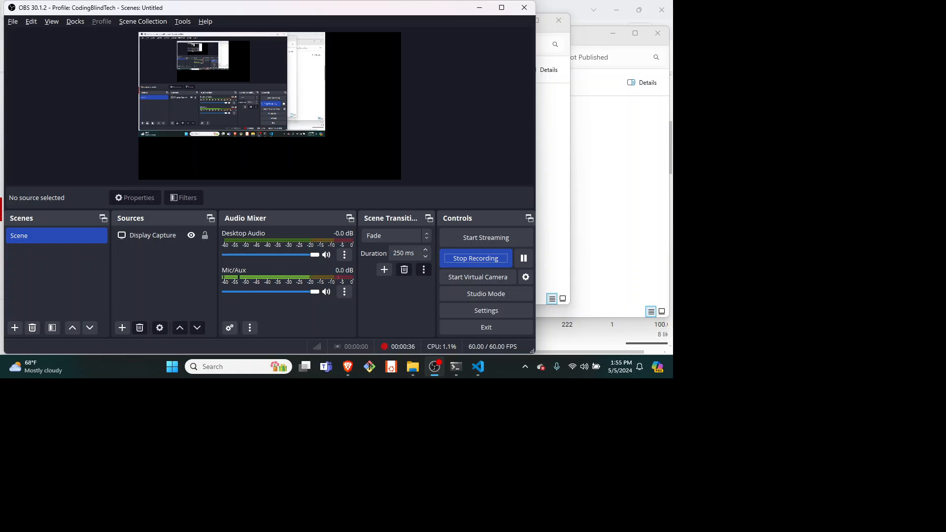
Switch to the Brave browser and open the Google home page in place of the YouTube Studio page
key("alt+Tab")
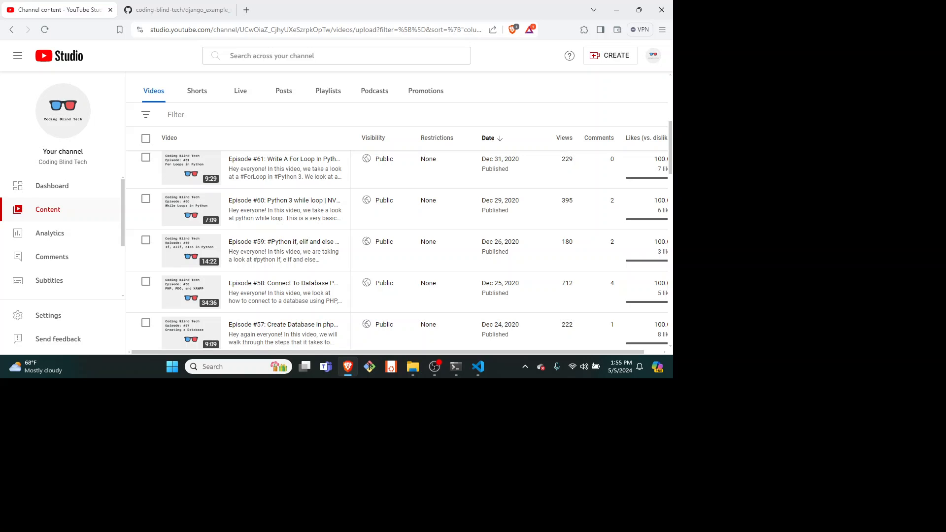
key("ctrl+l")
type("goo")
key("Return")
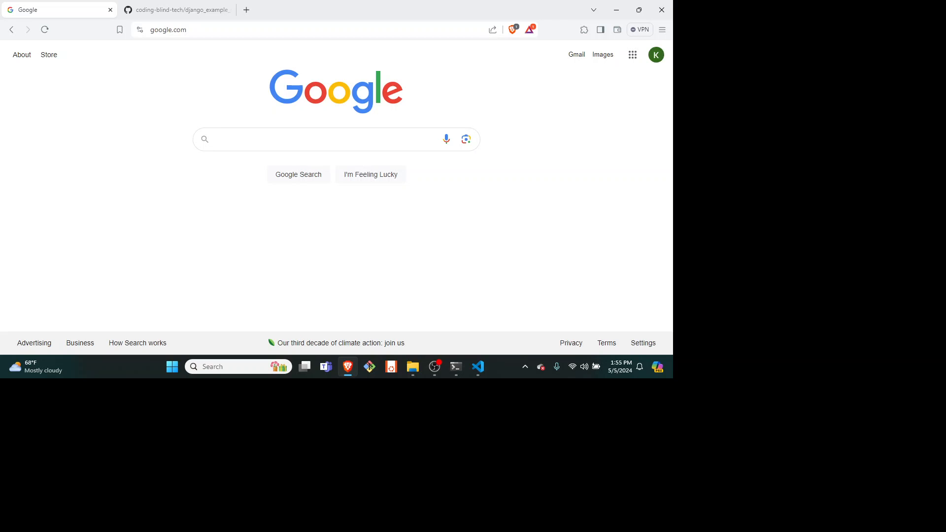
Search Google for "download git for windows"
type("download git for windows")
key("Return")
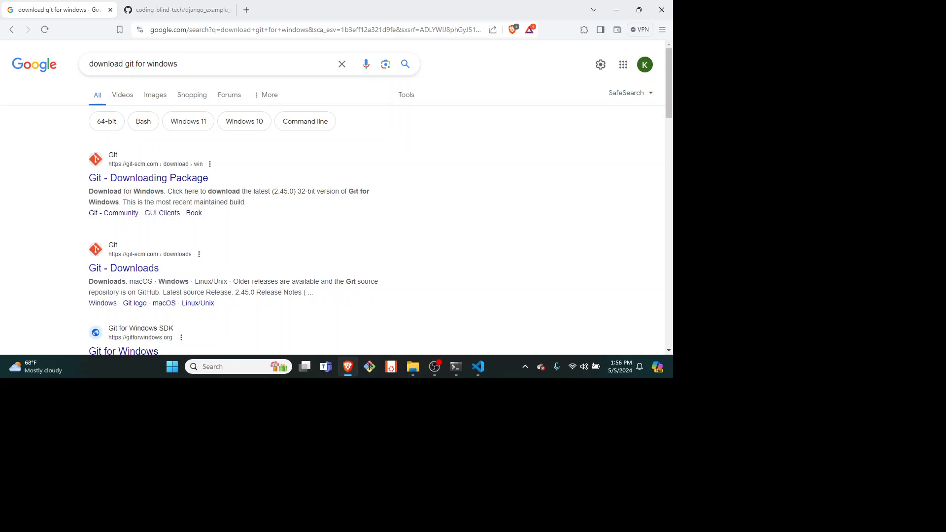
Open the Git for Windows site from the results and download Git-2.45.0-64-bit.exe into the Downloads folder
scroll(330, 207, "down", 3)
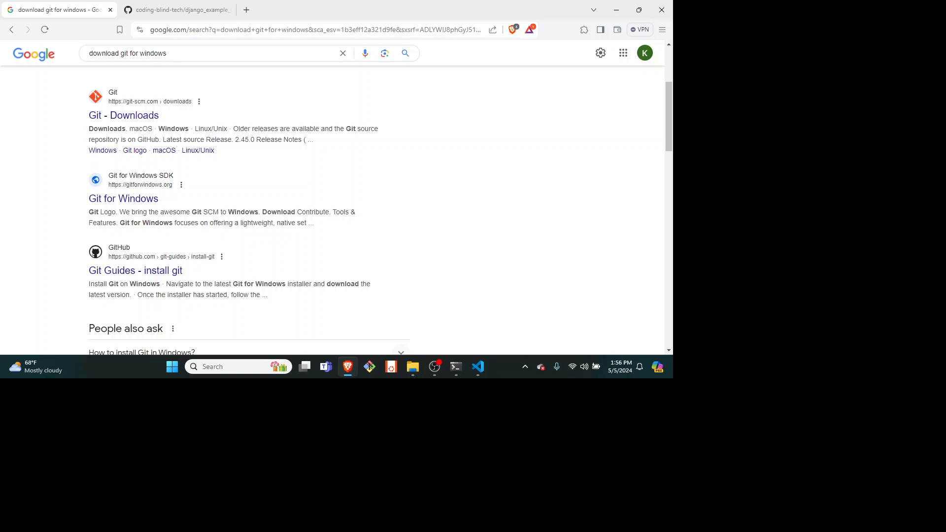
key("Return")
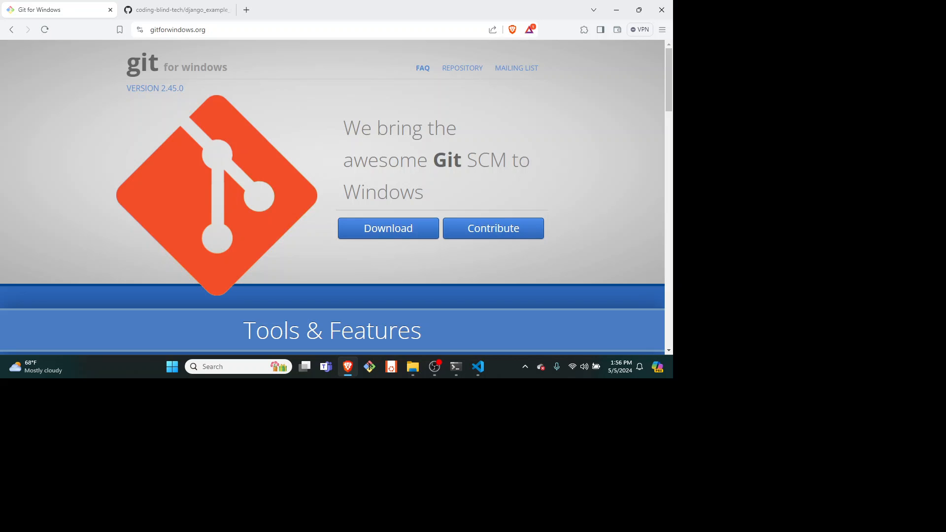
key("Return")
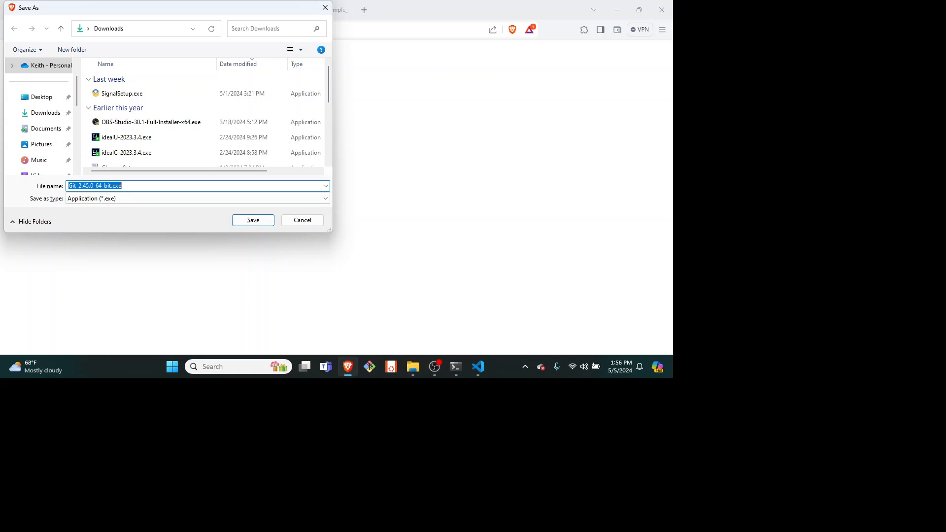
key("Return")
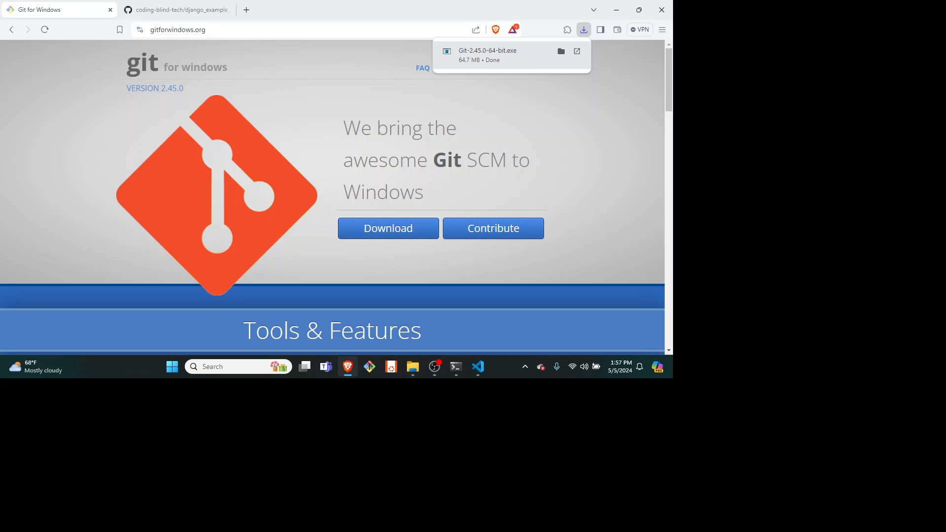
Open the Downloads folder through the Run dialog and launch the Git-2.45.0-64-bit.exe installer
key("super+r")
type("downl")
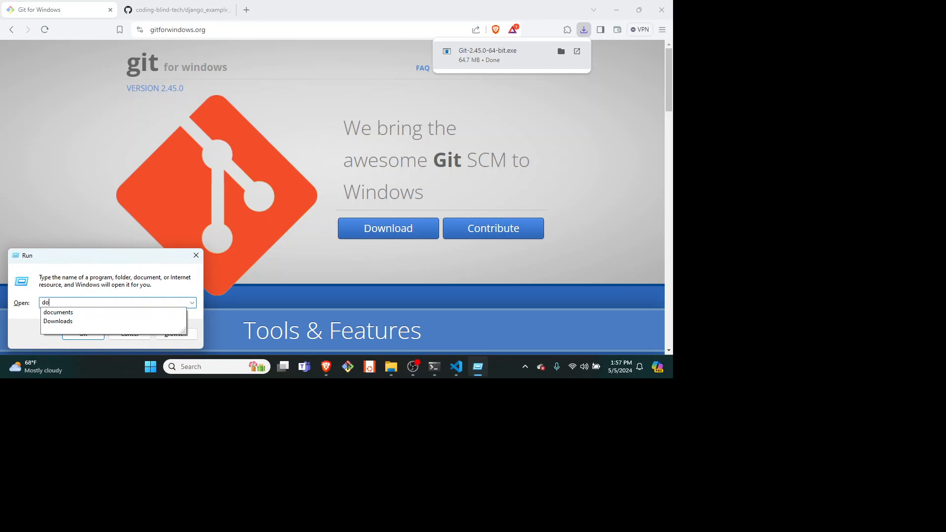
type("oads")
key("Return")
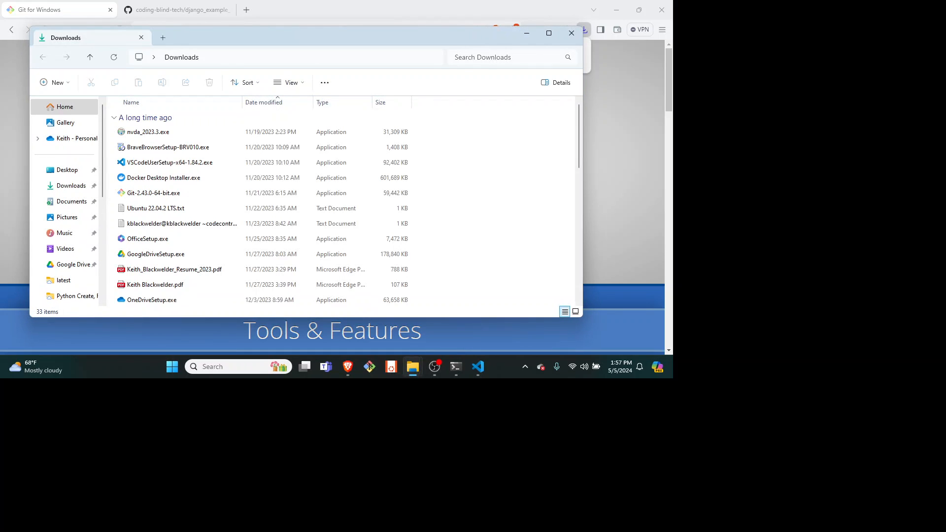
key("End")
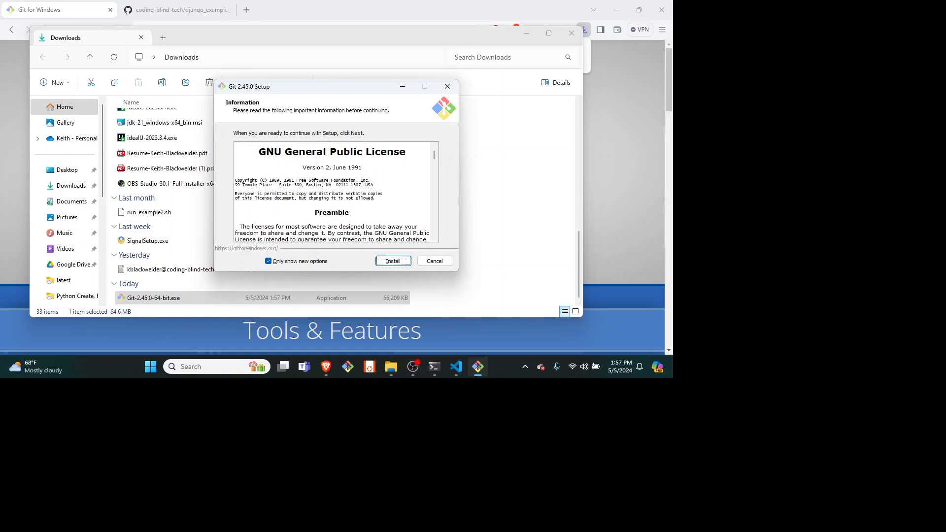
Go through the options on the licence page of Git Setup and start the installation with only new options shown
key("Tab")
key("Tab")
key("Tab")
key("Tab")
key("Tab")
key("Tab")
key("shift+Tab")
key("Tab")
key("Tab")
key("Tab")
key("Tab")
key("shift+Tab")
key("Return")
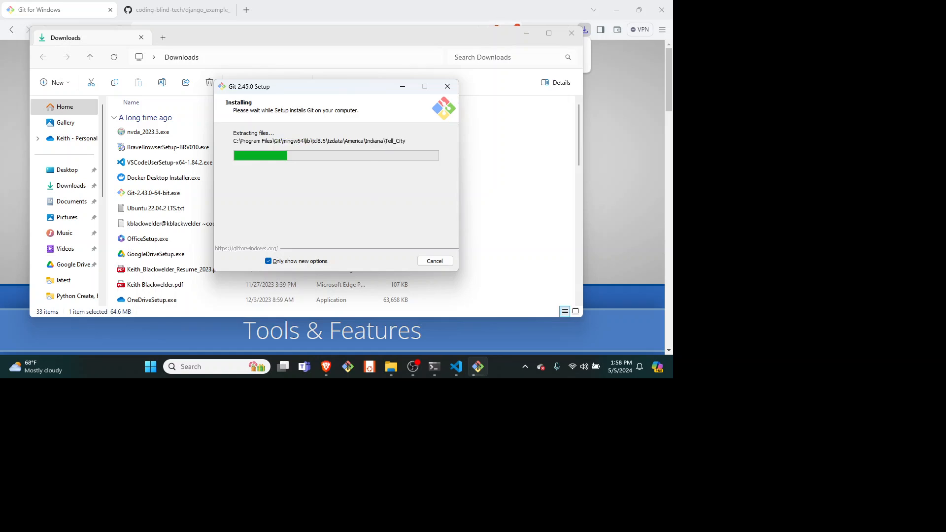
key("alt+Tab")
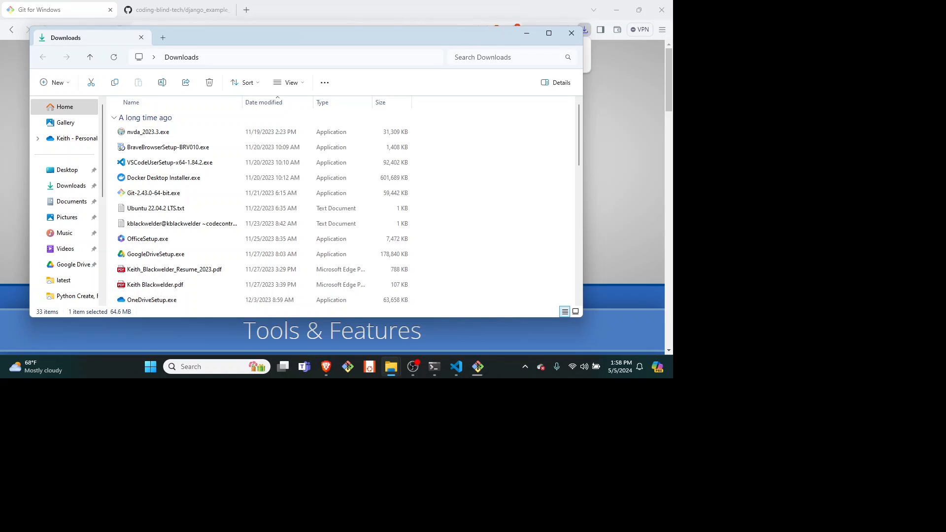
key("alt+Tab")
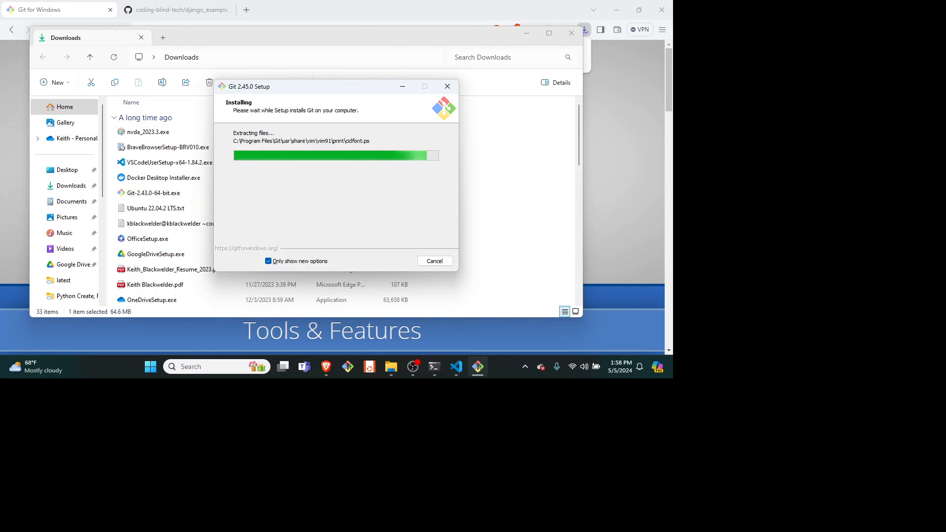
key("alt+Tab")
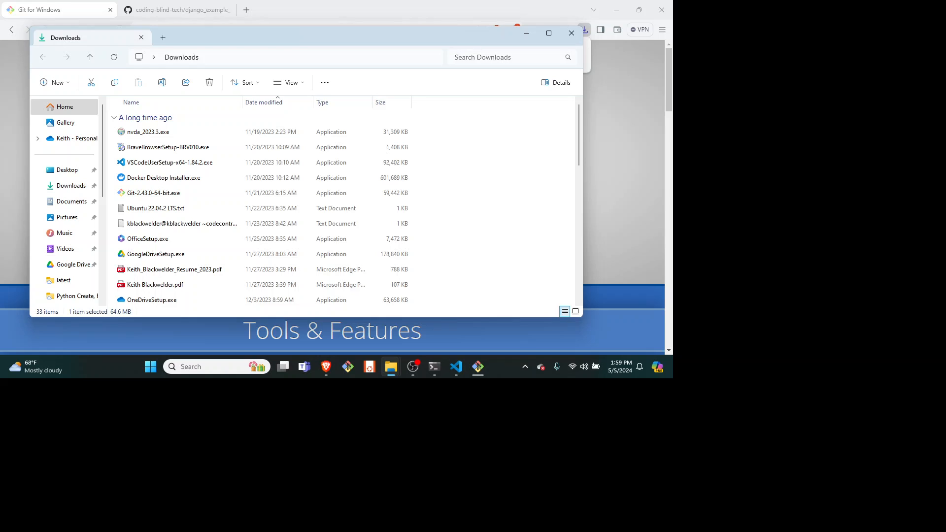
key("alt+Tab")
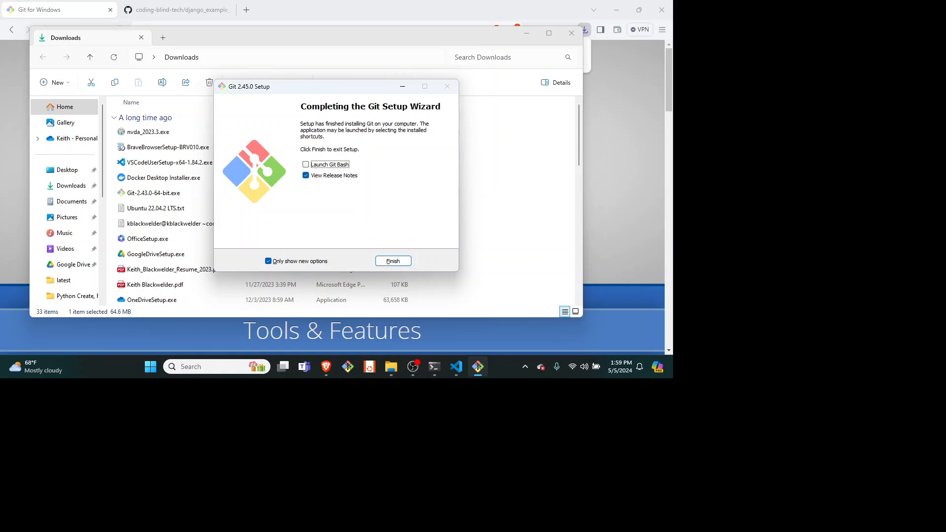
Turn off viewing the release notes, leave Launch Git Bash off, and finish the Git Setup wizard
key("Down")
key("Up")
key("Down")
key("space")
key("Tab")
key("Return")
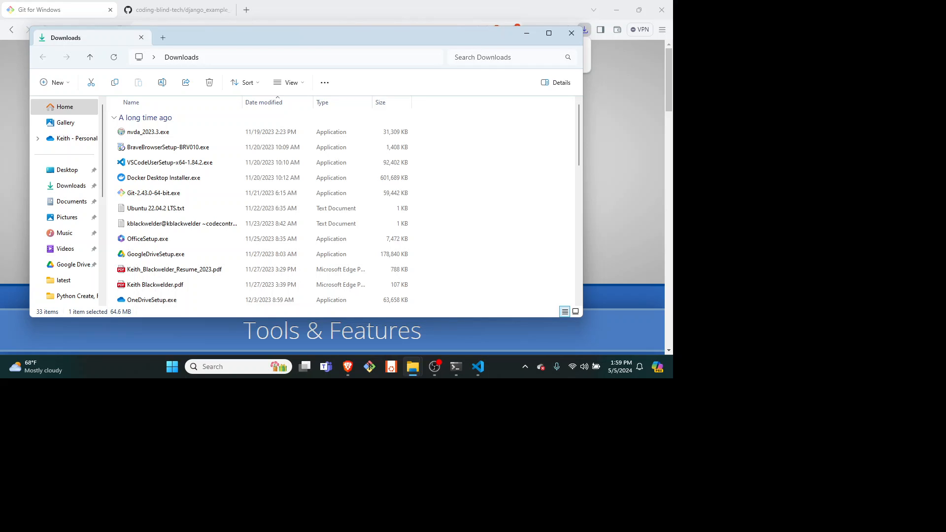
Find Git Bash by searching for "gitbash" among the installed apps and launch it
key("super")
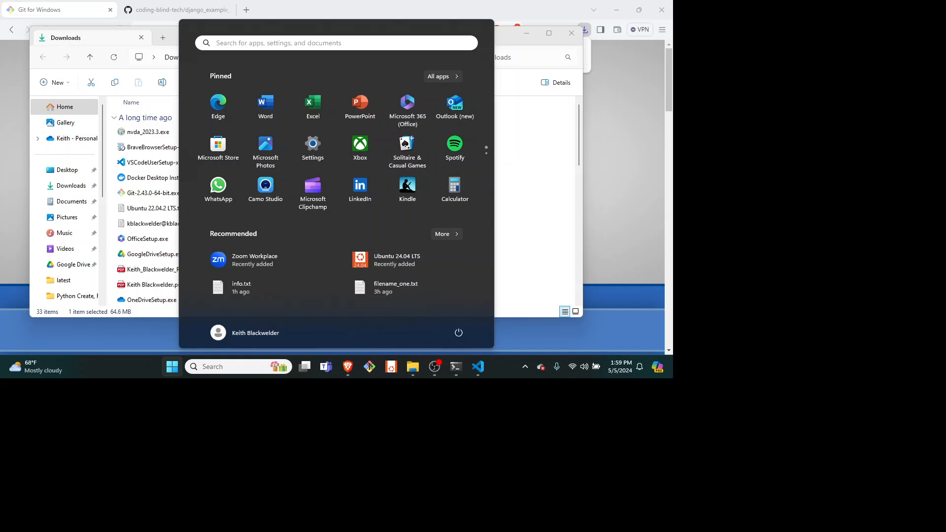
type("gitbash")
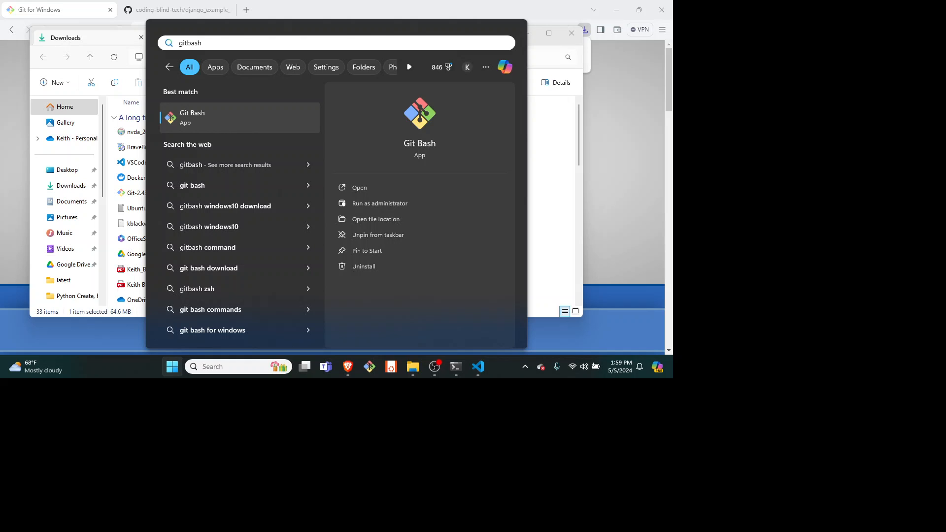
key("Return")
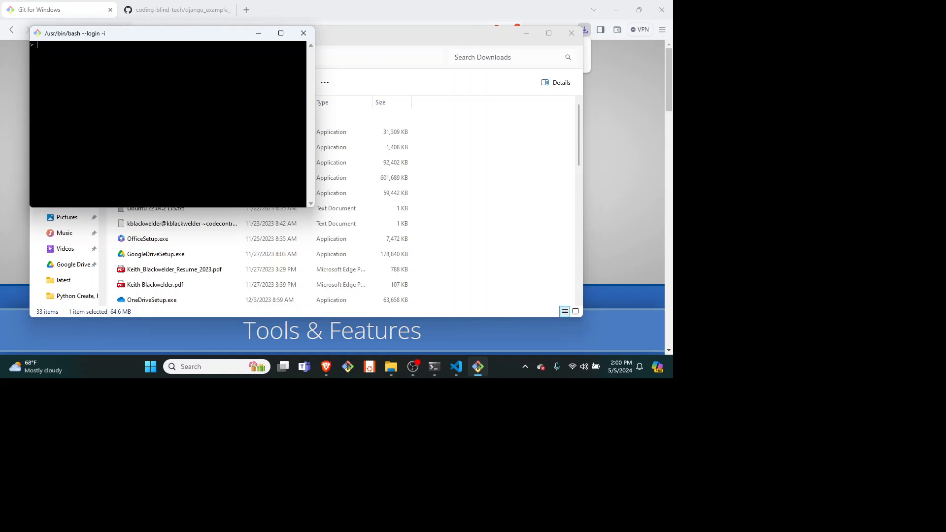
Check the installed Git version in the terminal with git --version
type("git --version")
key("Return")
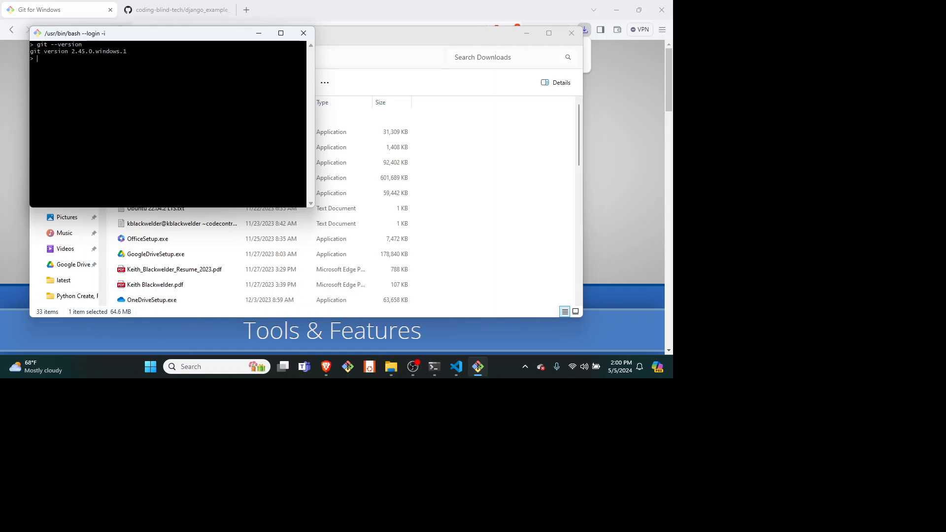
Switch from the Git Bash terminal to another open window
key("alt+Tab")
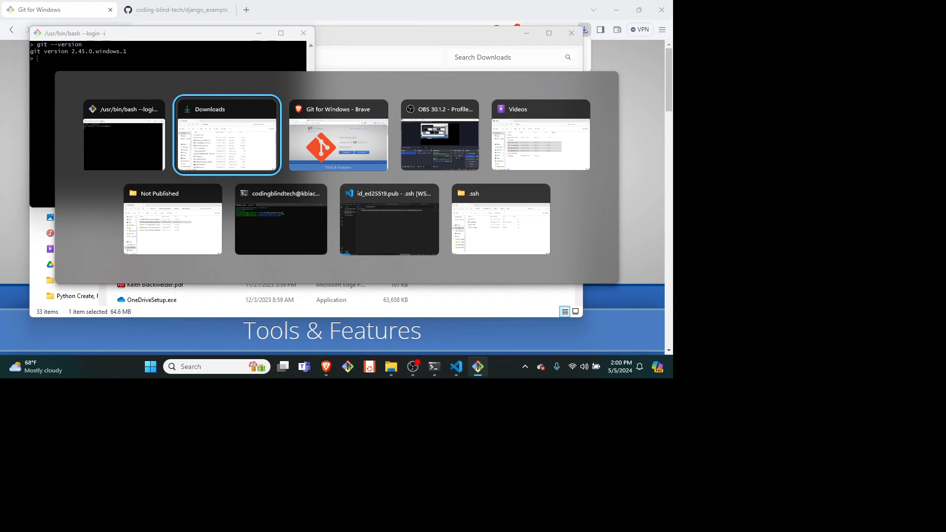